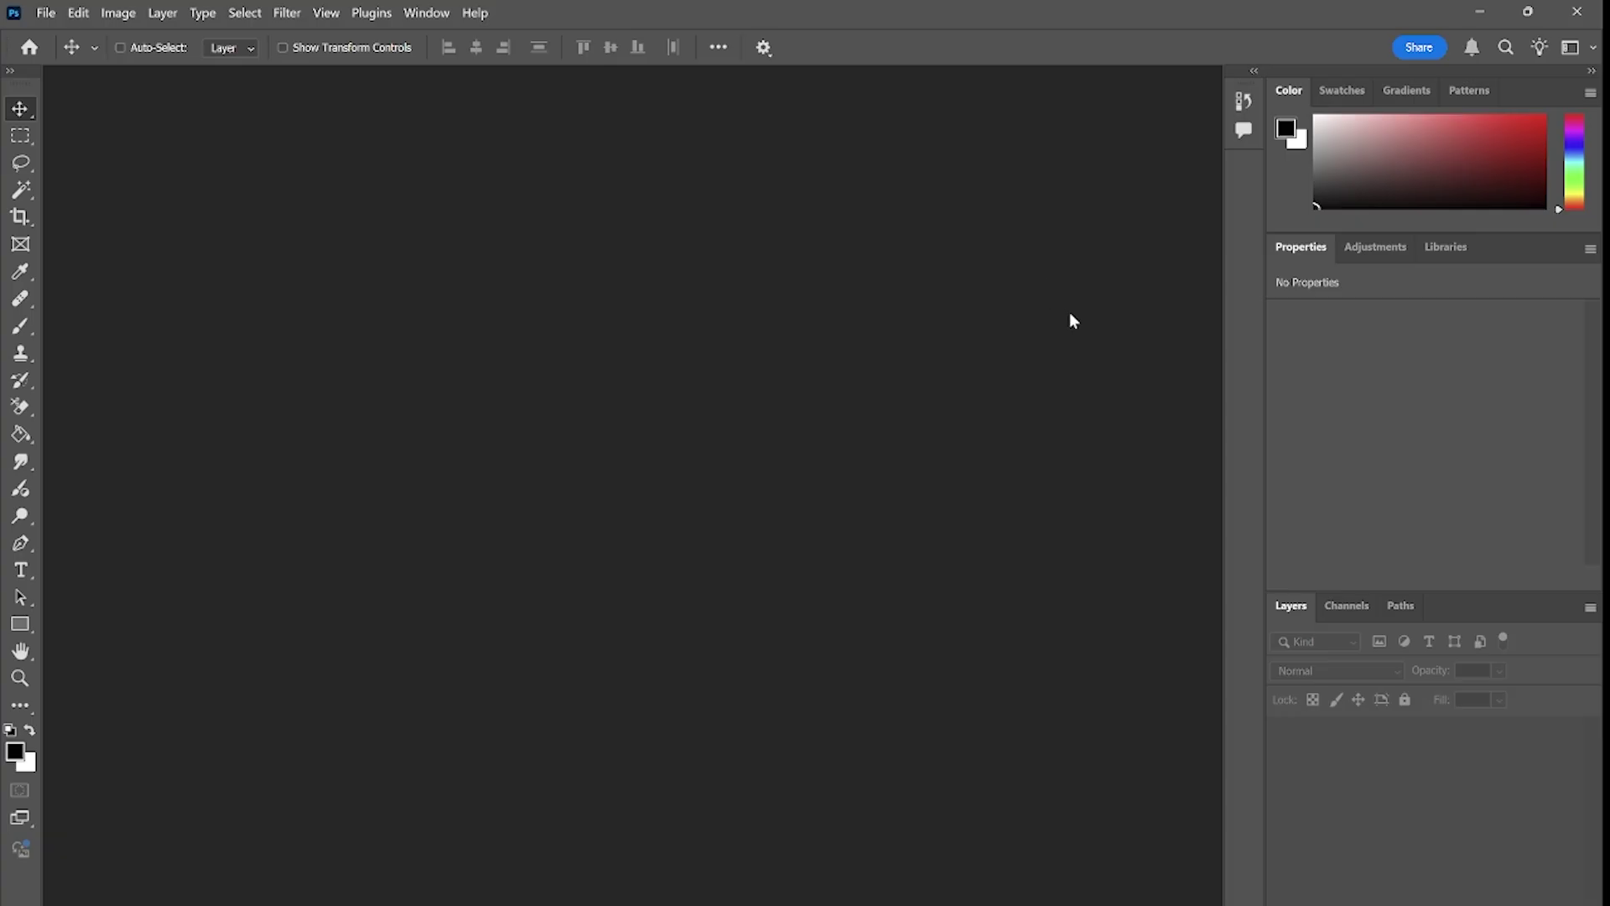
Switch to the Photography workspace and detach the Histogram as a floating panel
{"action": "left_click", "coordinate": [1592, 50]}
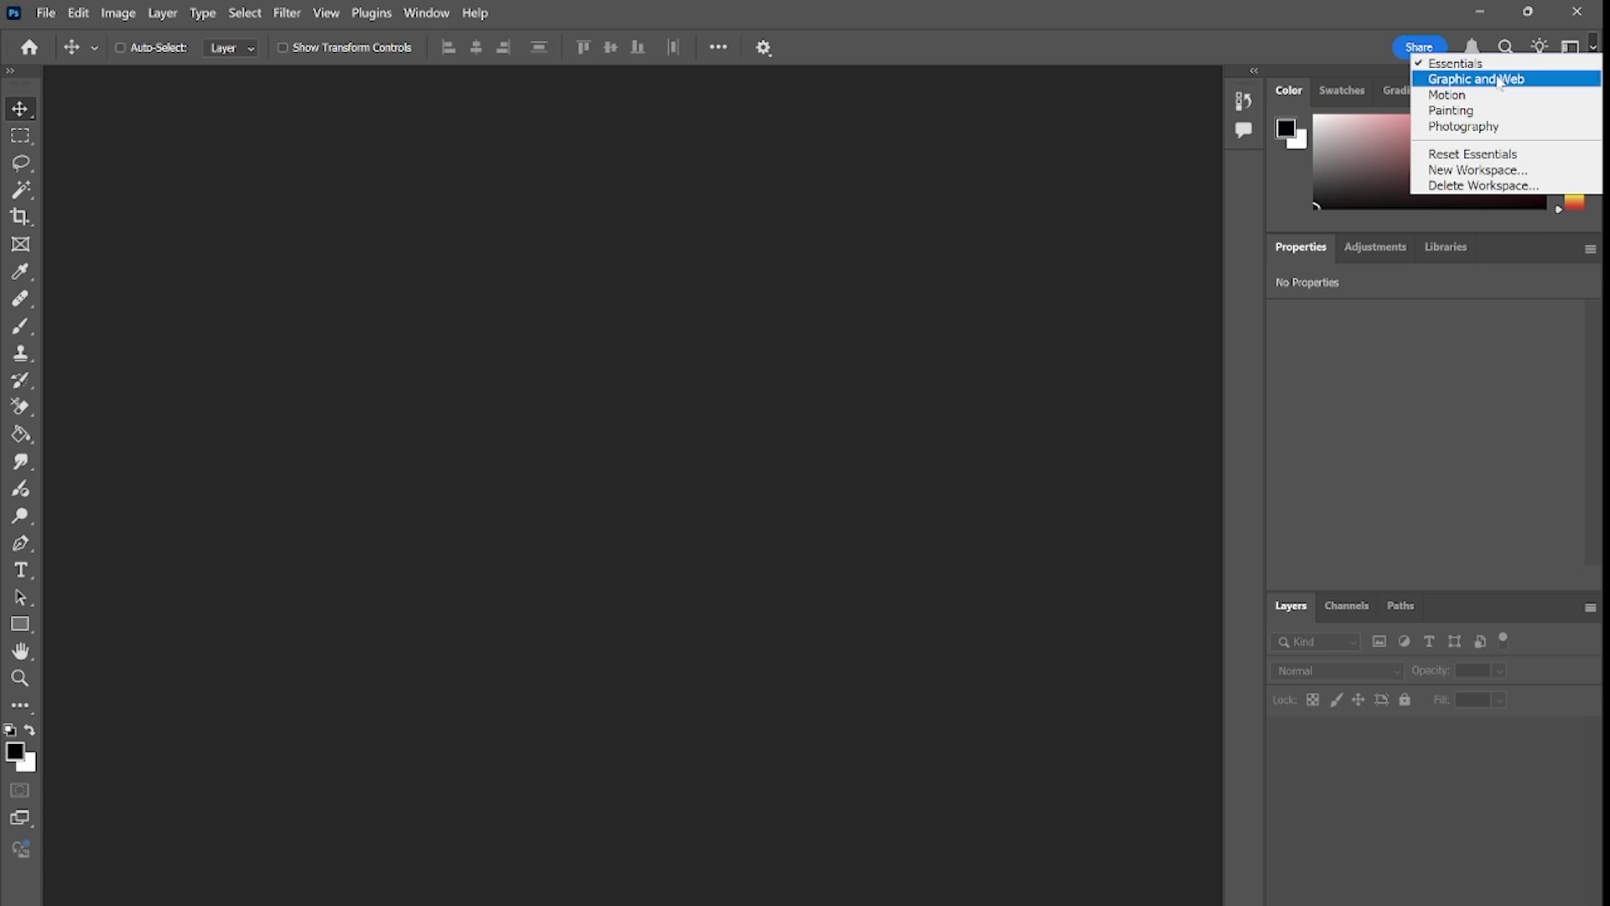
{"action": "left_click", "coordinate": [1467, 127]}
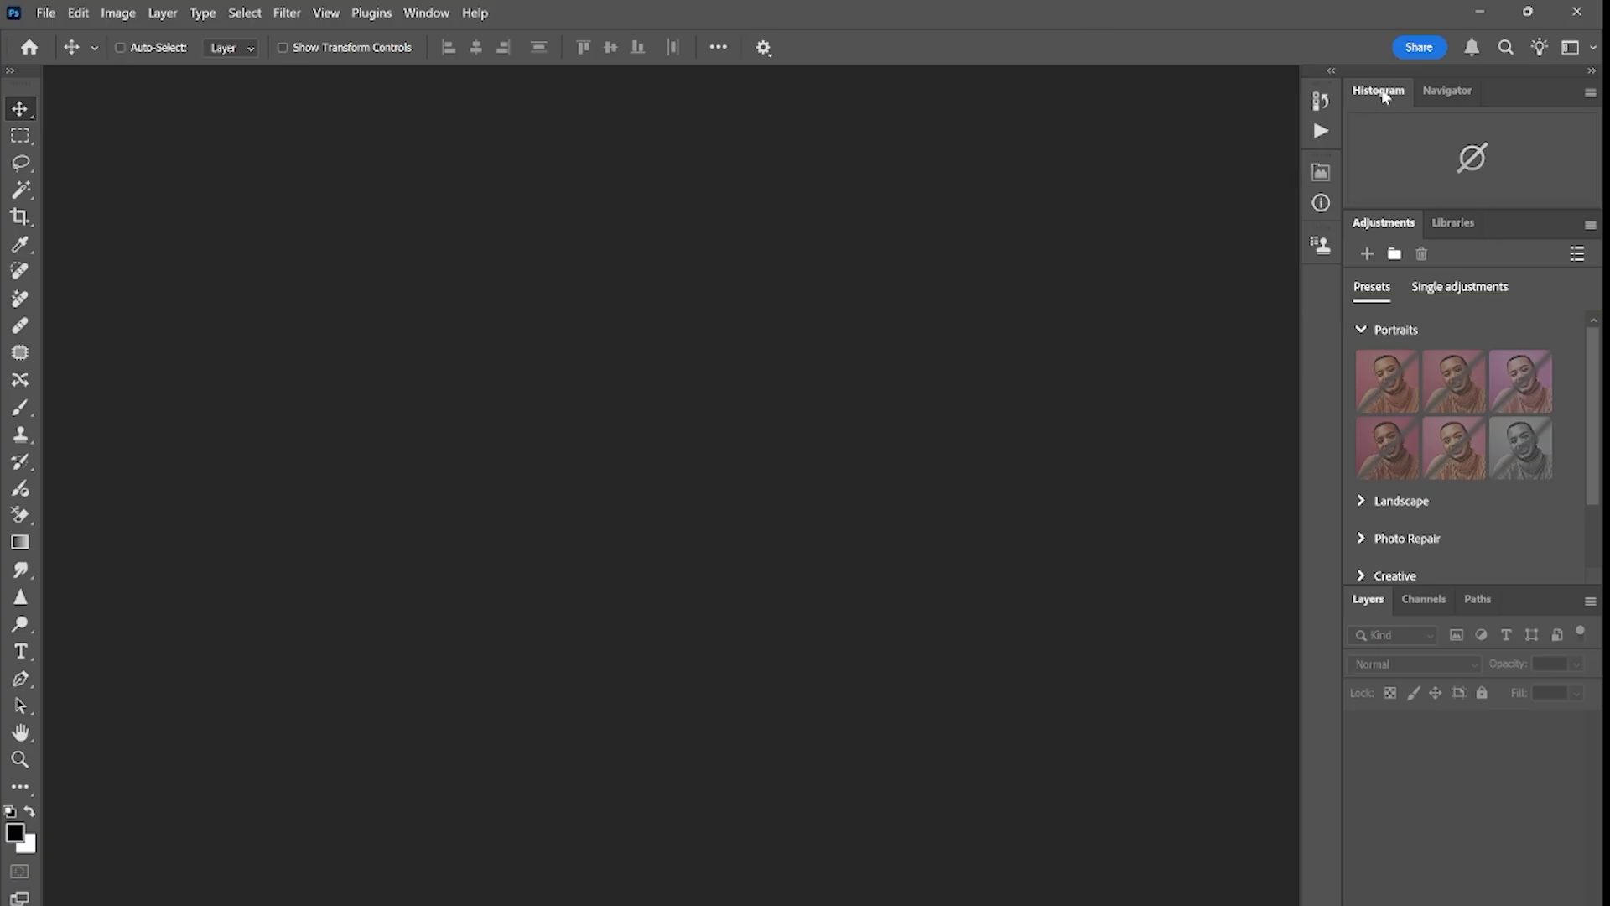
{"action": "left_click_drag", "start_coordinate": [1380, 97], "coordinate": [754, 143]}
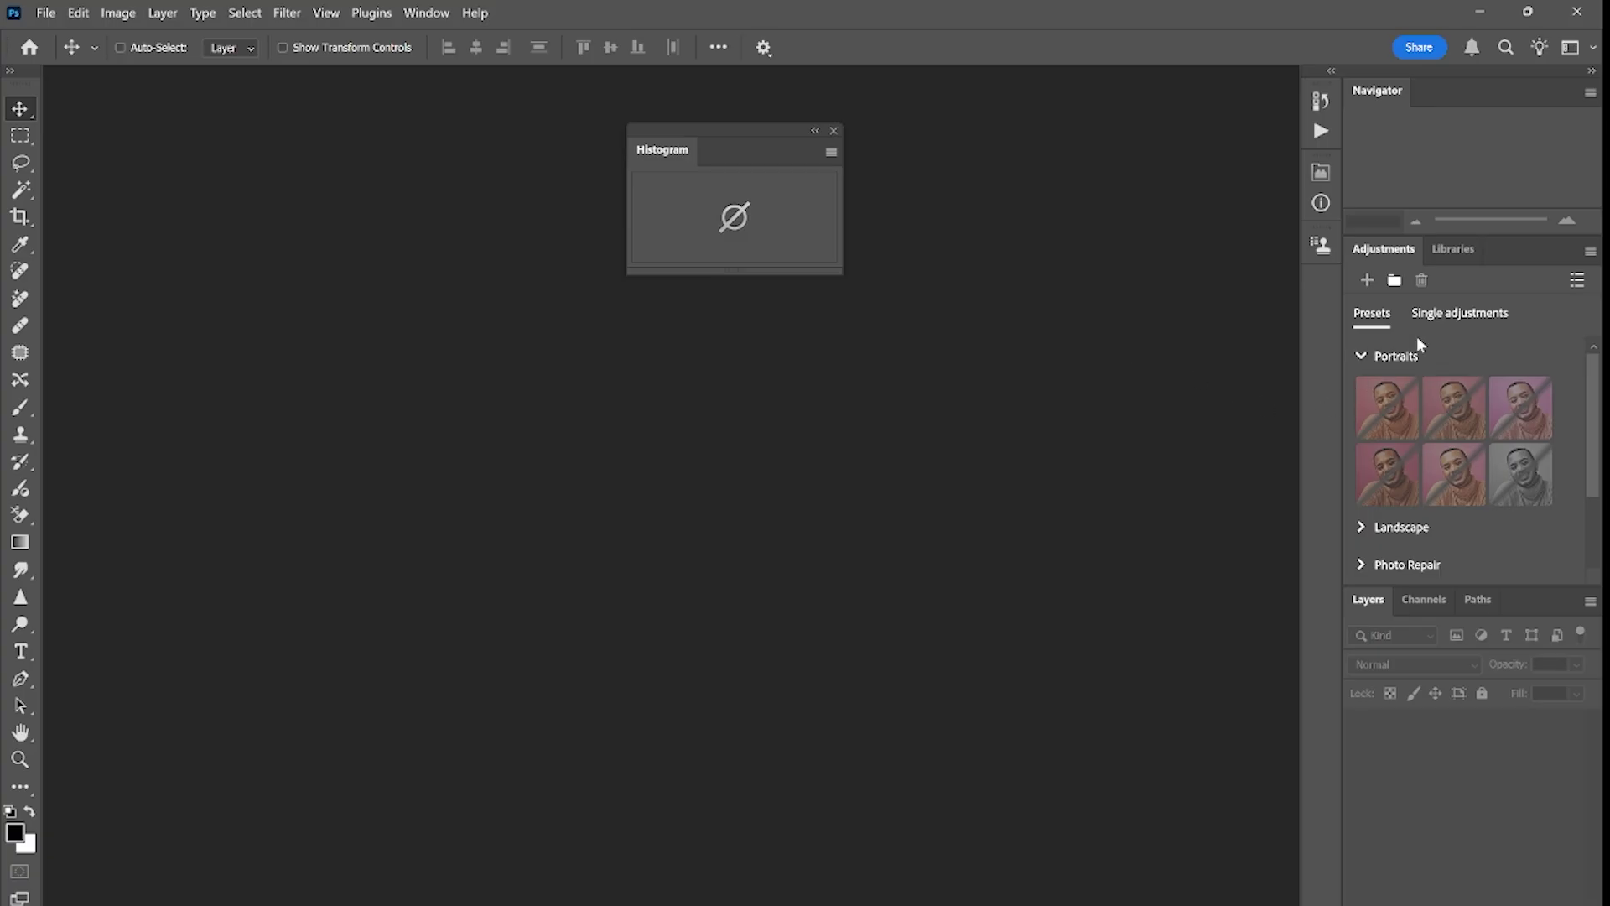
Detach the Adjustments, Libraries and Navigator panels from the dock and close each of them
{"action": "left_click_drag", "start_coordinate": [1384, 250], "coordinate": [907, 350]}
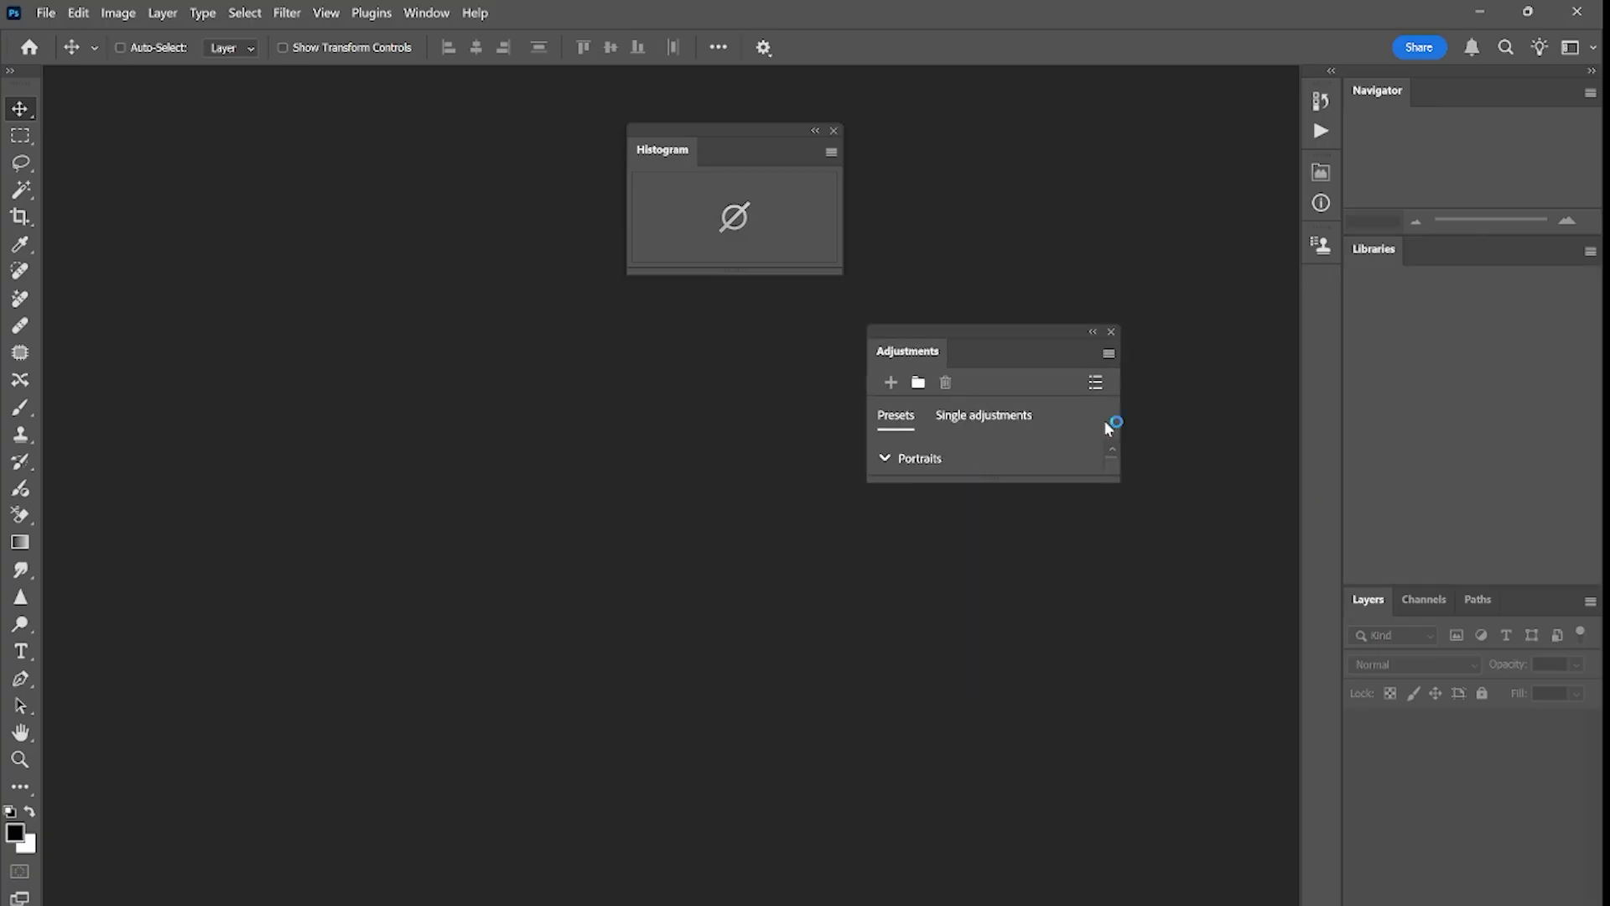
{"action": "left_click", "coordinate": [1112, 331]}
{"action": "left_click_drag", "start_coordinate": [1377, 251], "coordinate": [852, 394]}
{"action": "left_click", "coordinate": [1070, 379]}
{"action": "left_click_drag", "start_coordinate": [1426, 94], "coordinate": [981, 382]}
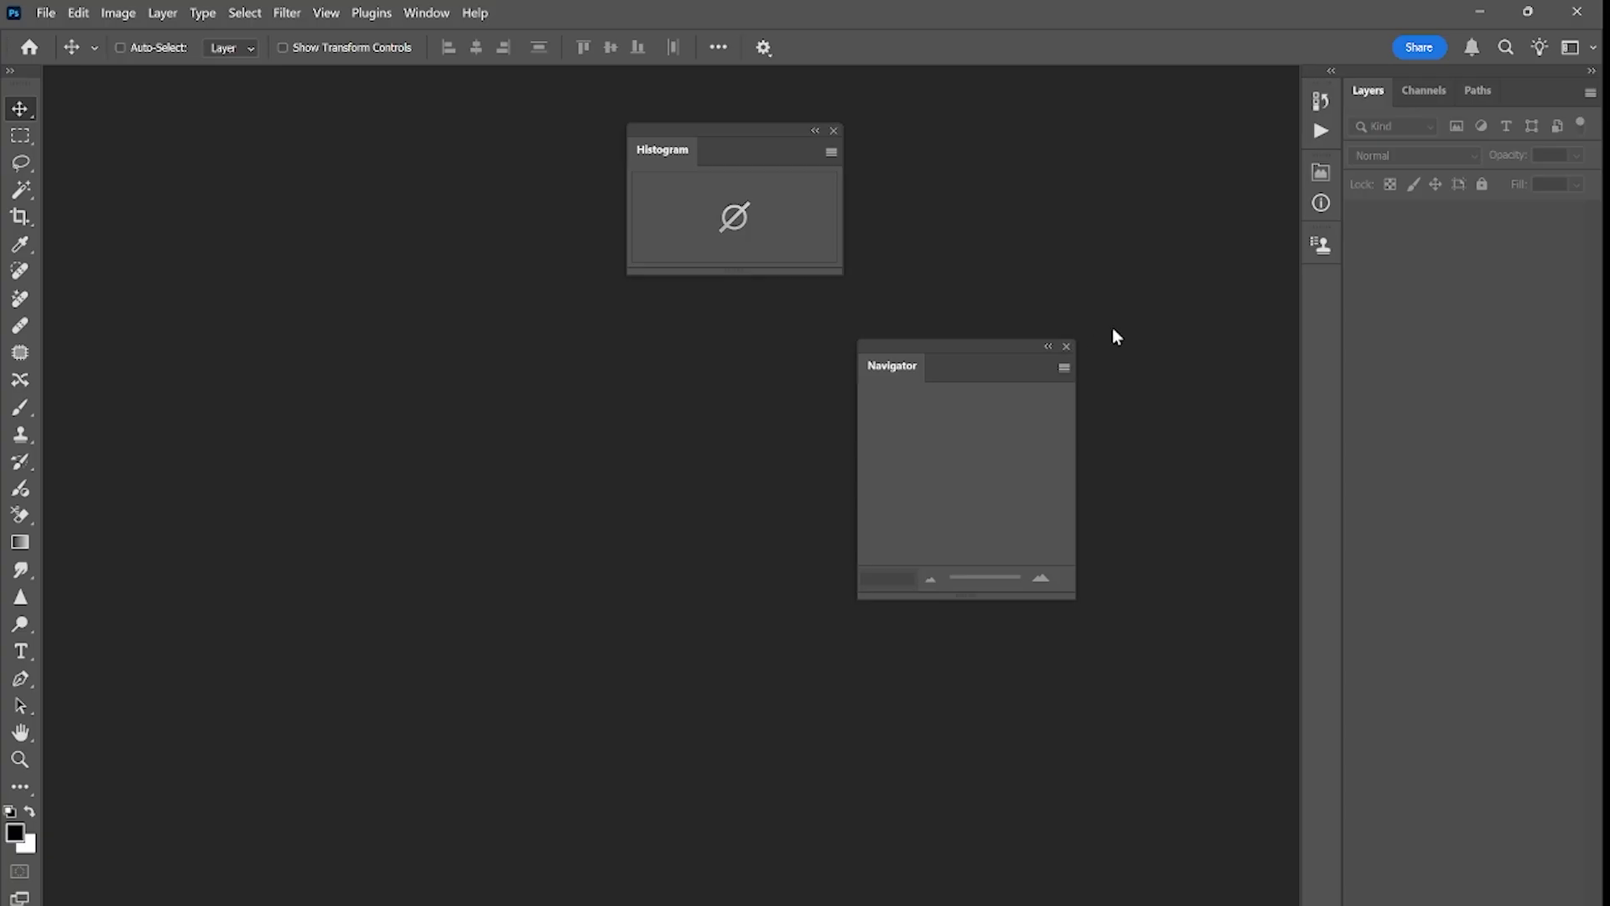
{"action": "left_click", "coordinate": [1066, 346]}
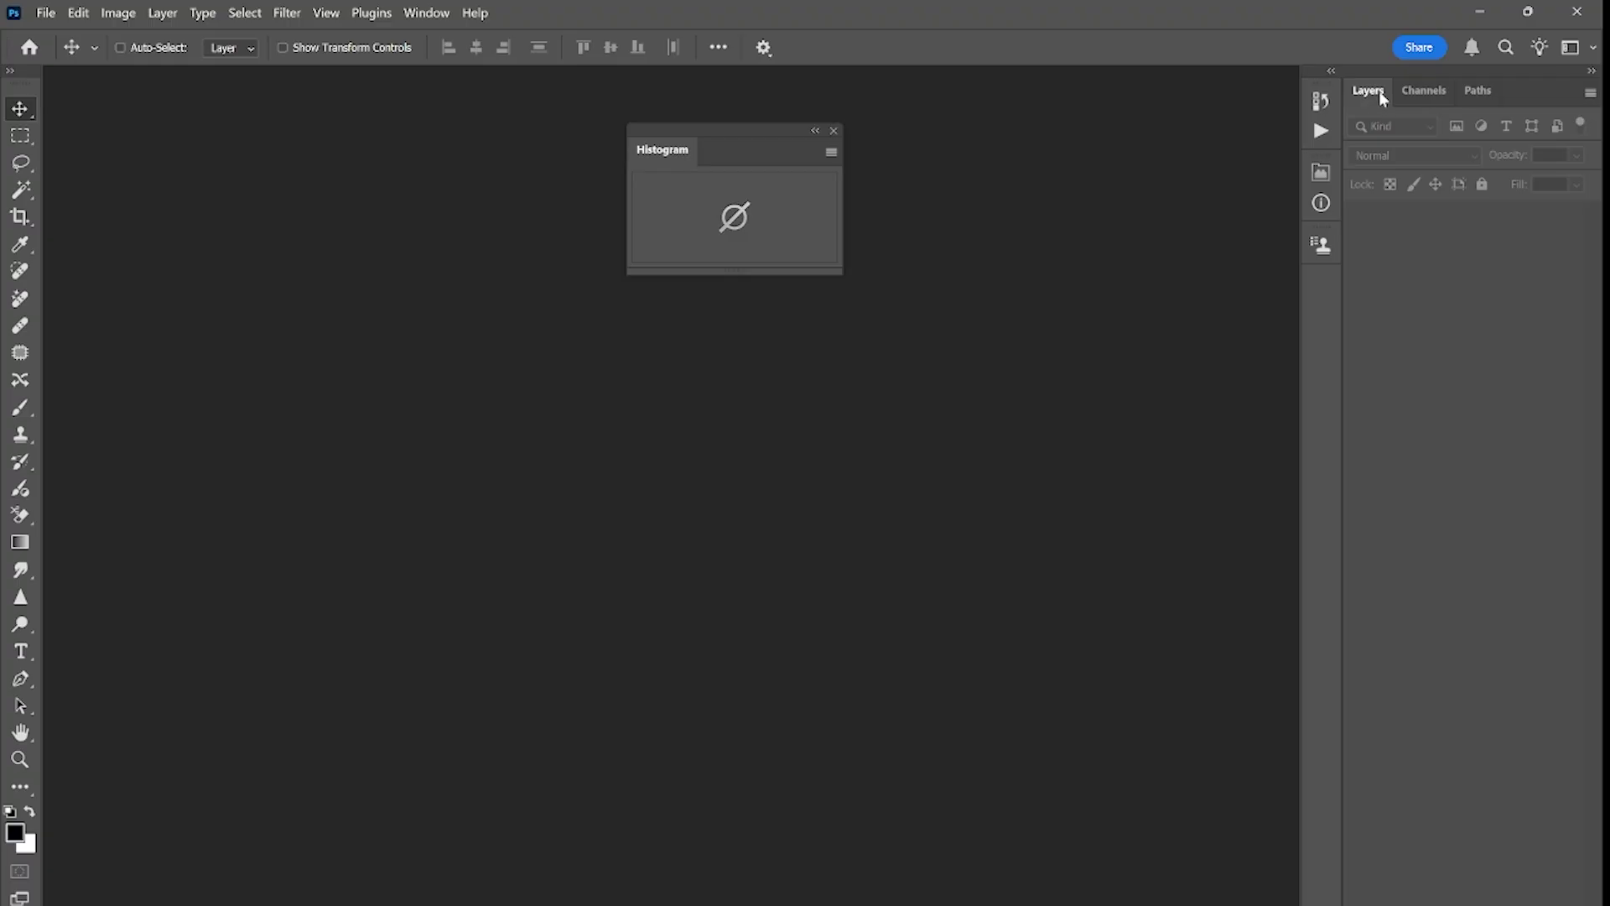
Detach the Layers and Channels panels from the dock as two separate floating panels
{"action": "left_click_drag", "start_coordinate": [1379, 91], "coordinate": [941, 341]}
{"action": "left_click_drag", "start_coordinate": [1380, 92], "coordinate": [435, 321]}
{"action": "left_click_drag", "start_coordinate": [557, 317], "coordinate": [455, 460]}
Detach and close the Paths panel and the column of collapsed panel icons
{"action": "left_click_drag", "start_coordinate": [1357, 105], "coordinate": [1226, 149]}
{"action": "left_click", "coordinate": [1318, 100]}
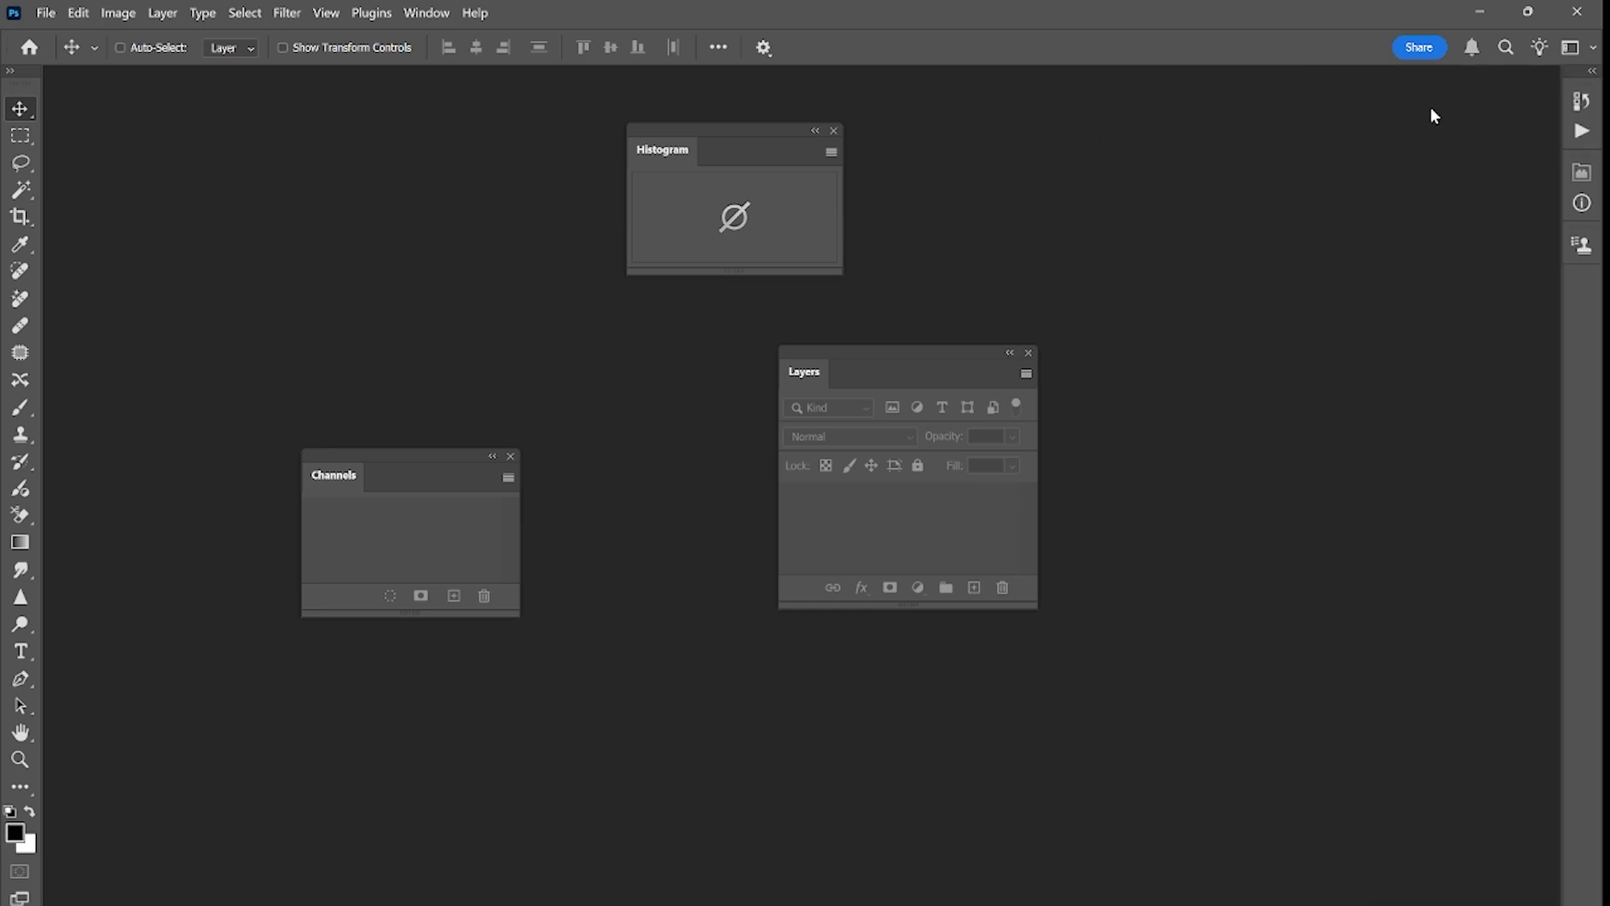
{"action": "left_click_drag", "start_coordinate": [1580, 89], "coordinate": [1330, 108]}
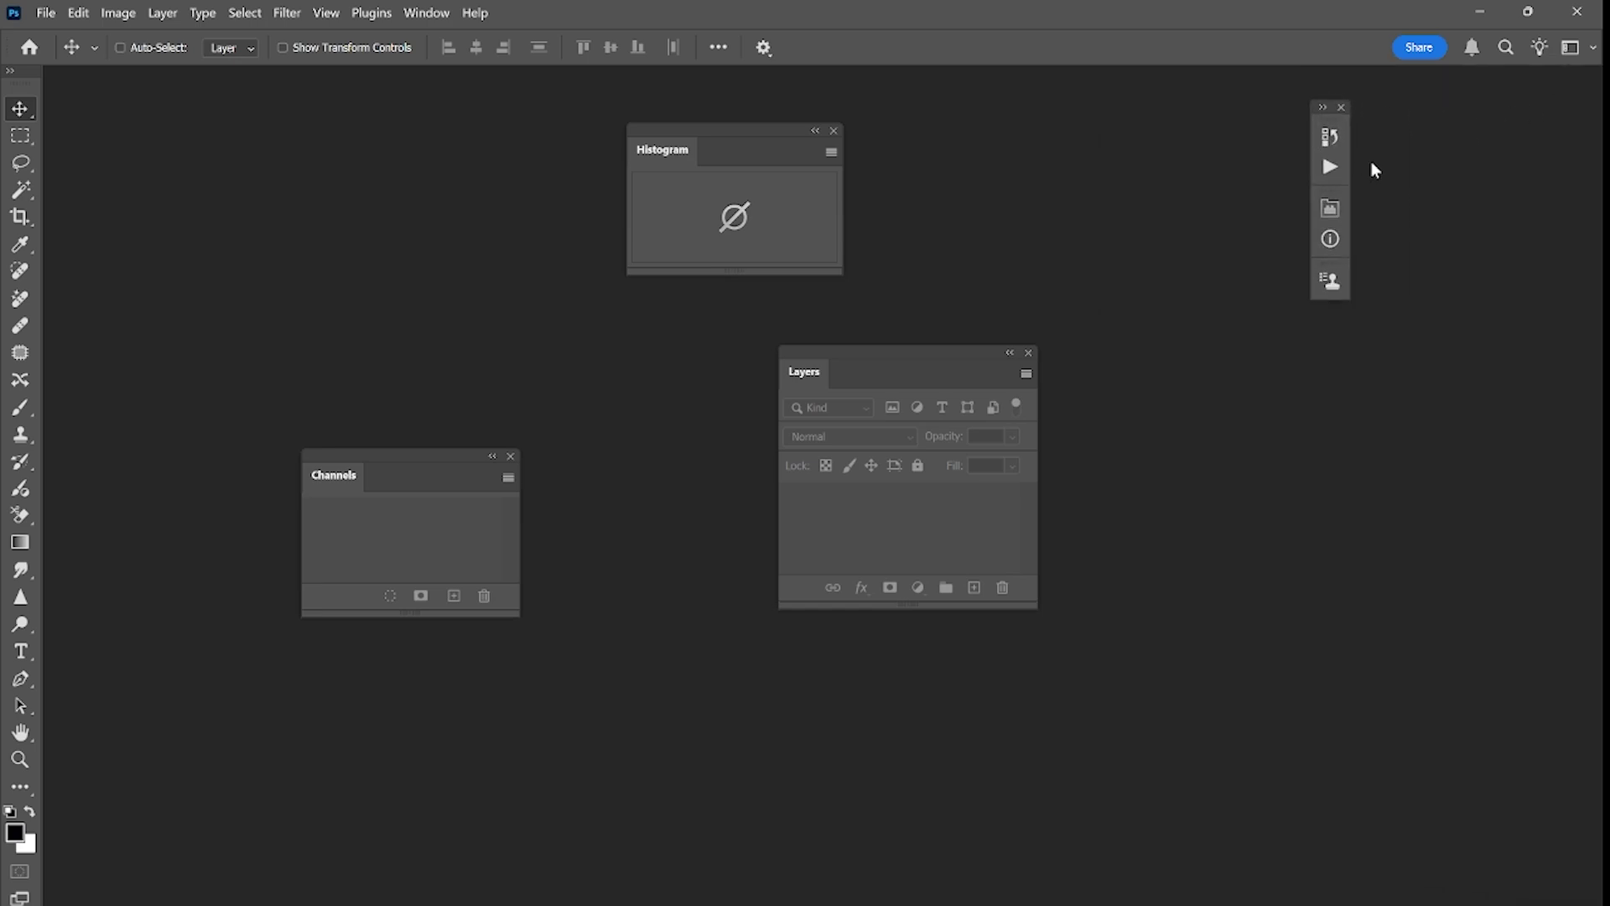
{"action": "left_click", "coordinate": [1342, 108]}
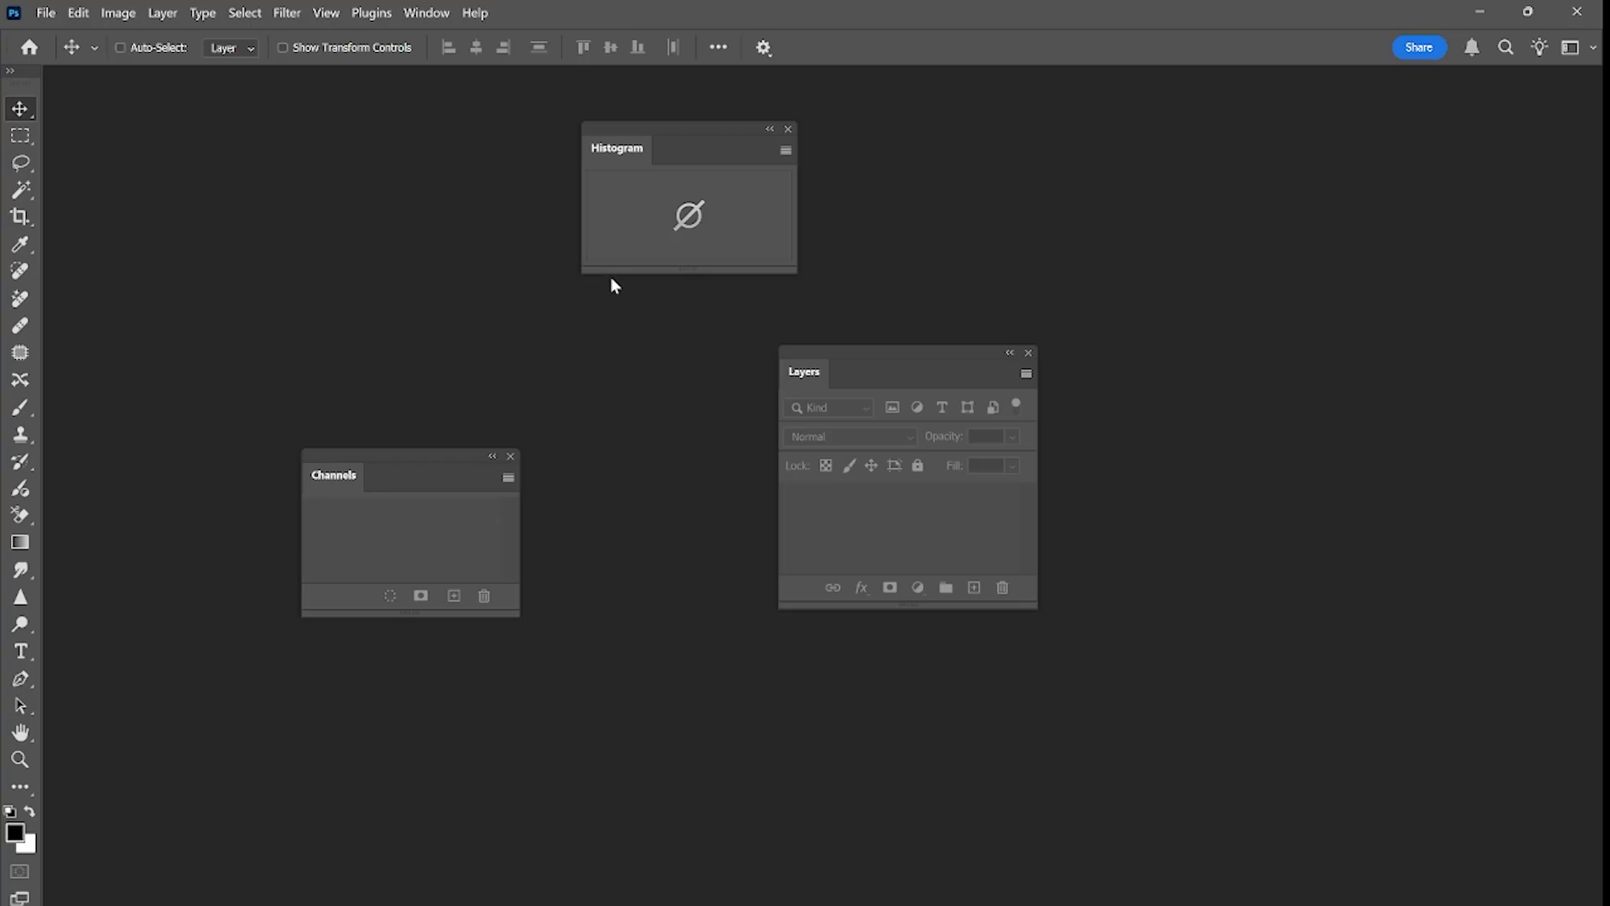
Show the History panel and separate it from the Actions group as its own floating panel
{"action": "left_click", "coordinate": [426, 15]}
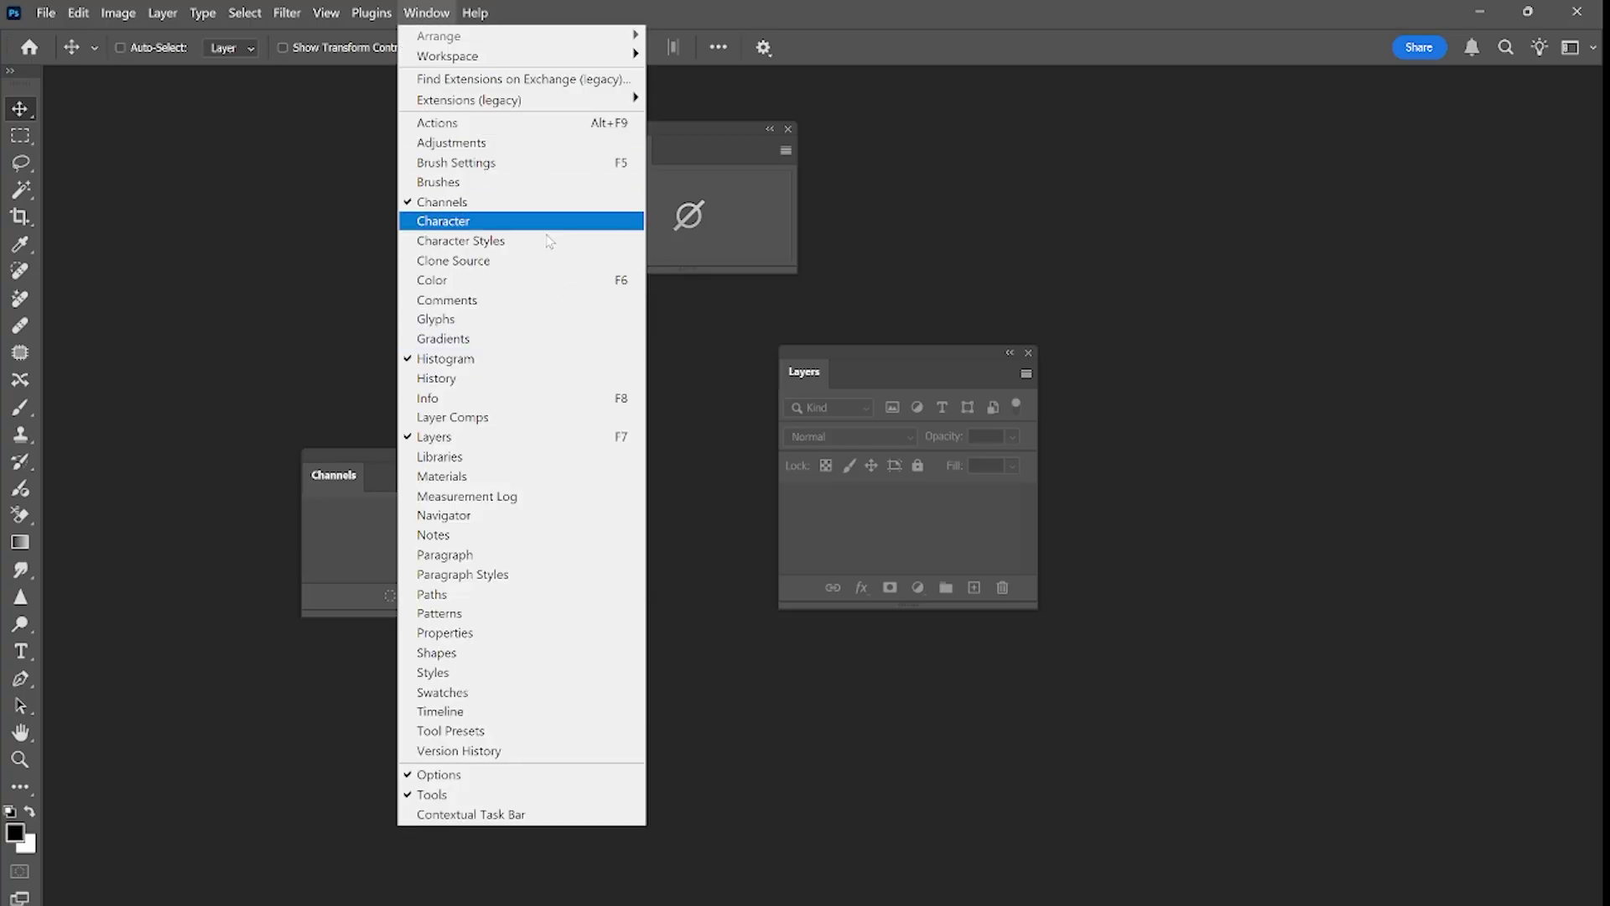
{"action": "left_click", "coordinate": [541, 379]}
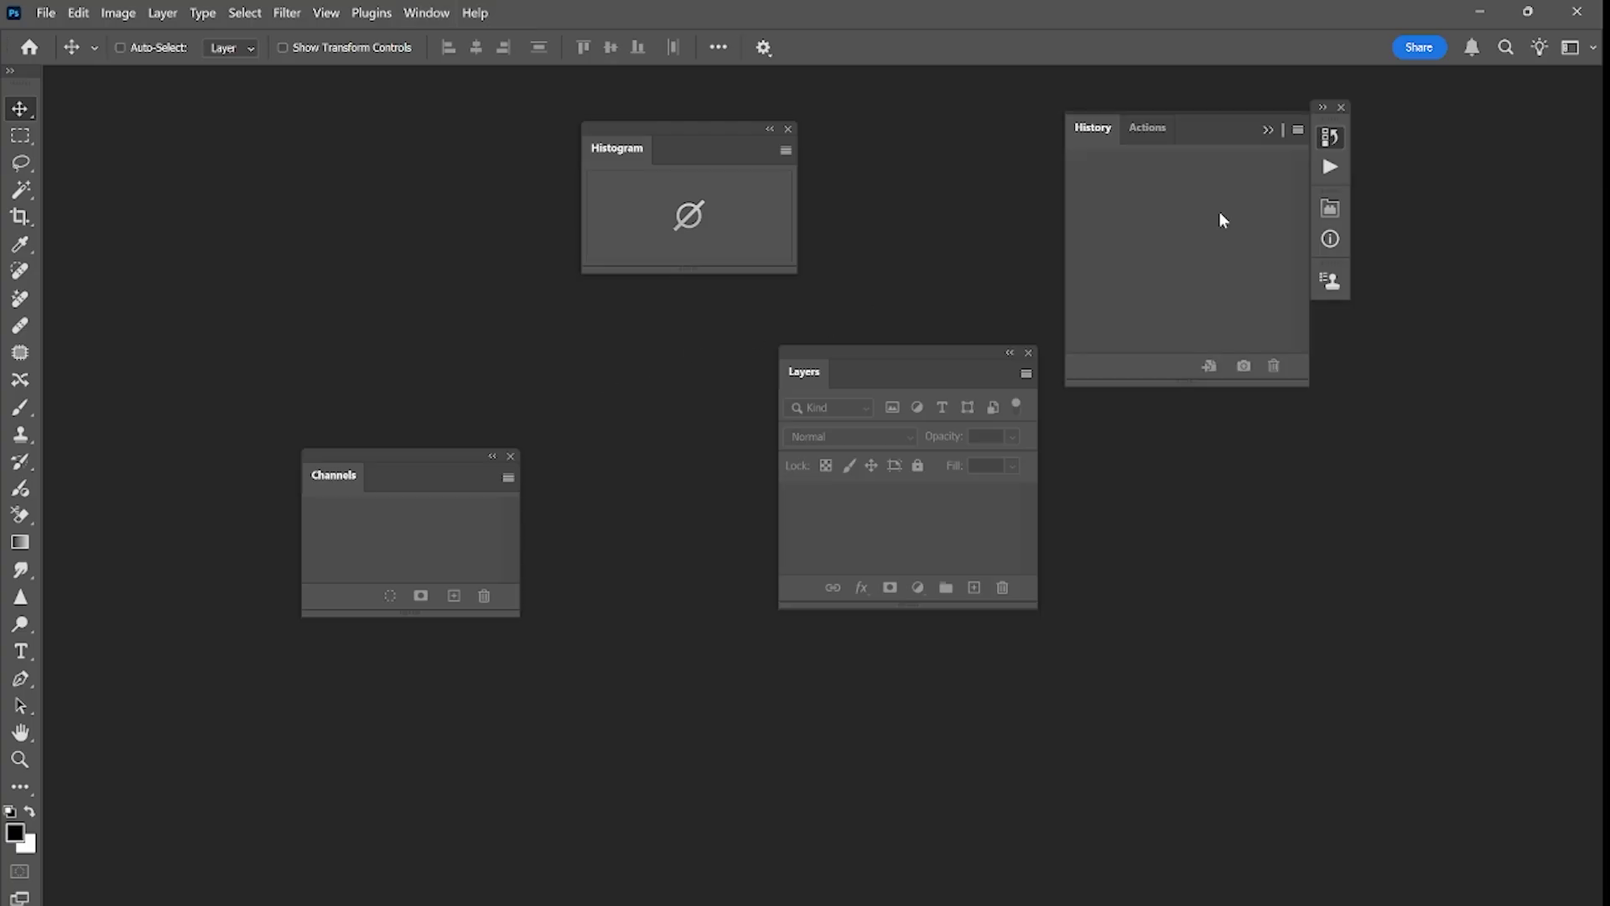
{"action": "left_click_drag", "start_coordinate": [1086, 130], "coordinate": [172, 141]}
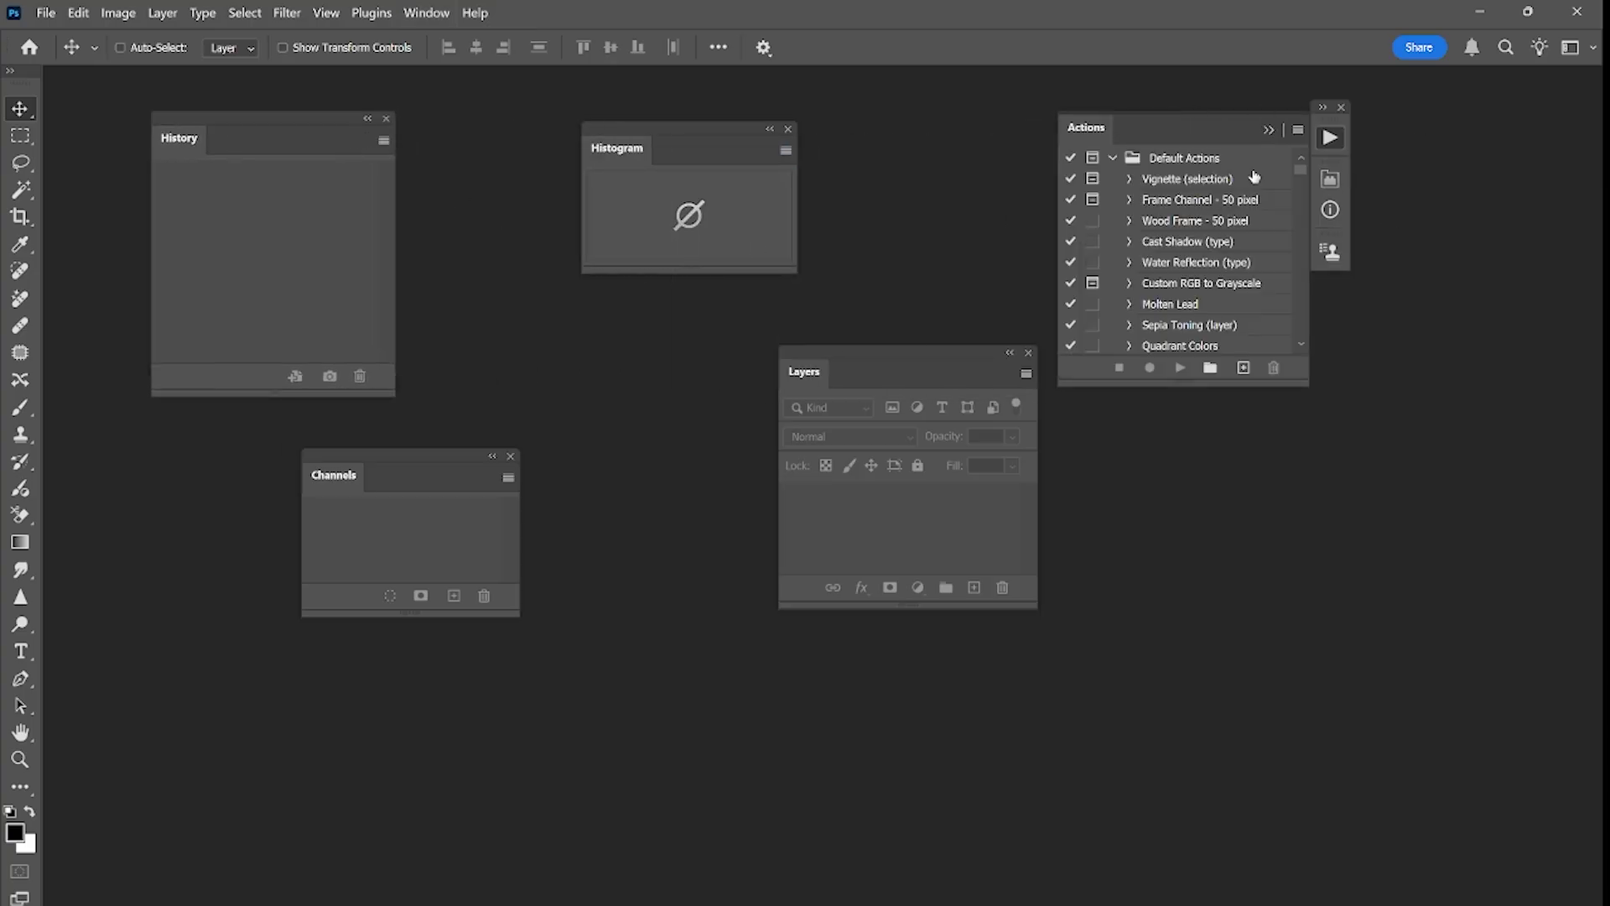
Detach and close the Actions panel, and close the remaining collapsed icon column
{"action": "left_click_drag", "start_coordinate": [1234, 130], "coordinate": [1266, 159]}
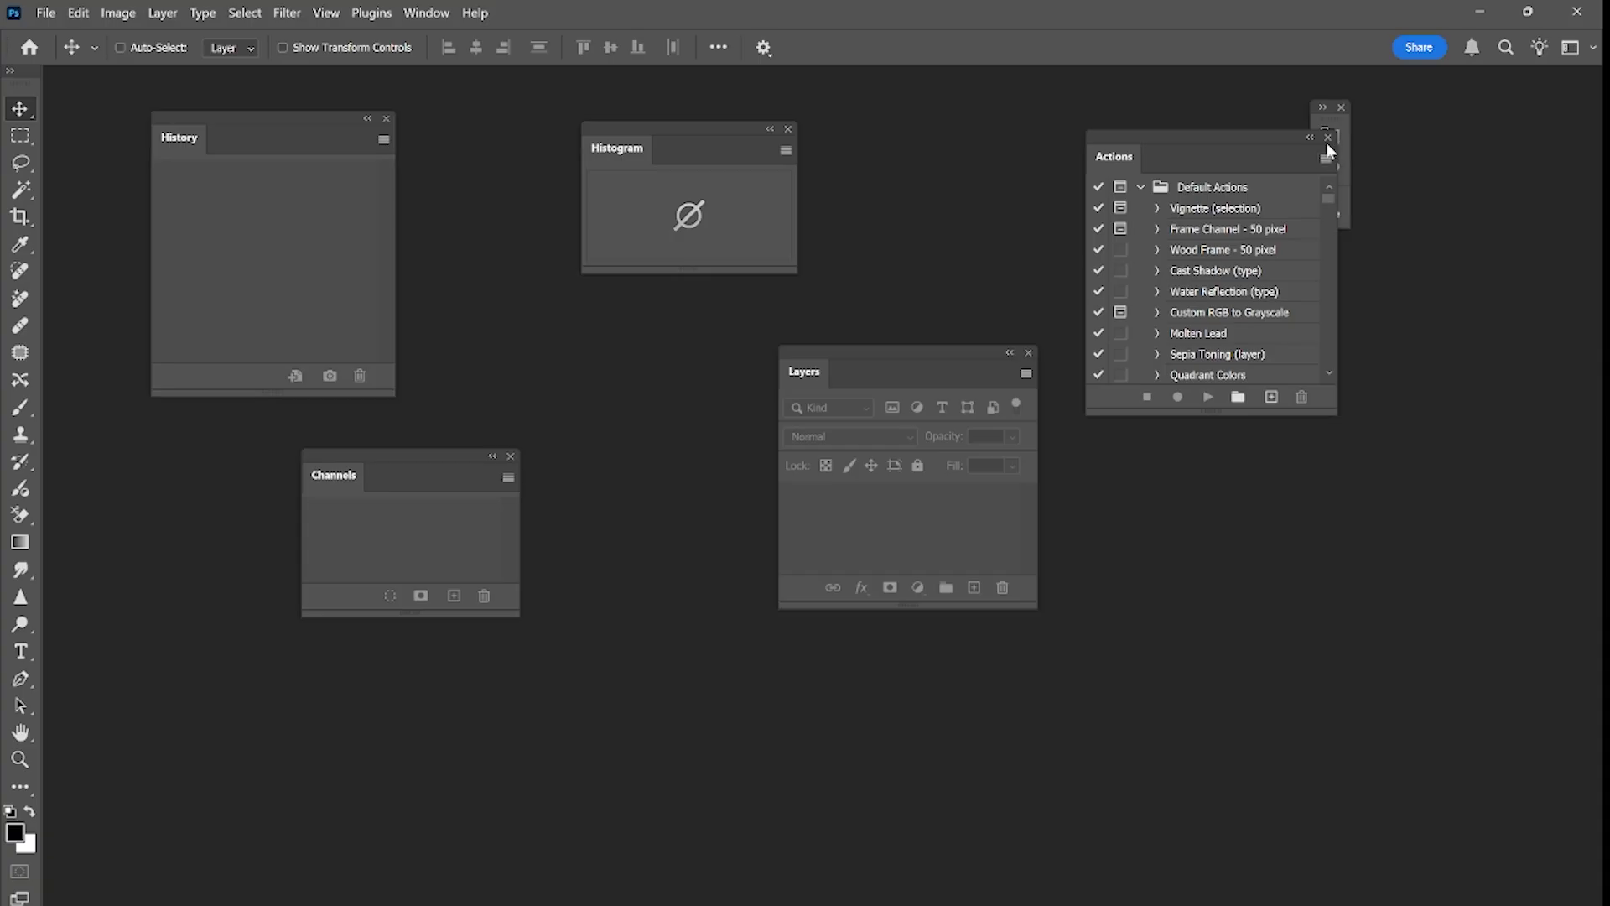
{"action": "left_click", "coordinate": [1326, 142]}
{"action": "left_click", "coordinate": [1343, 108]}
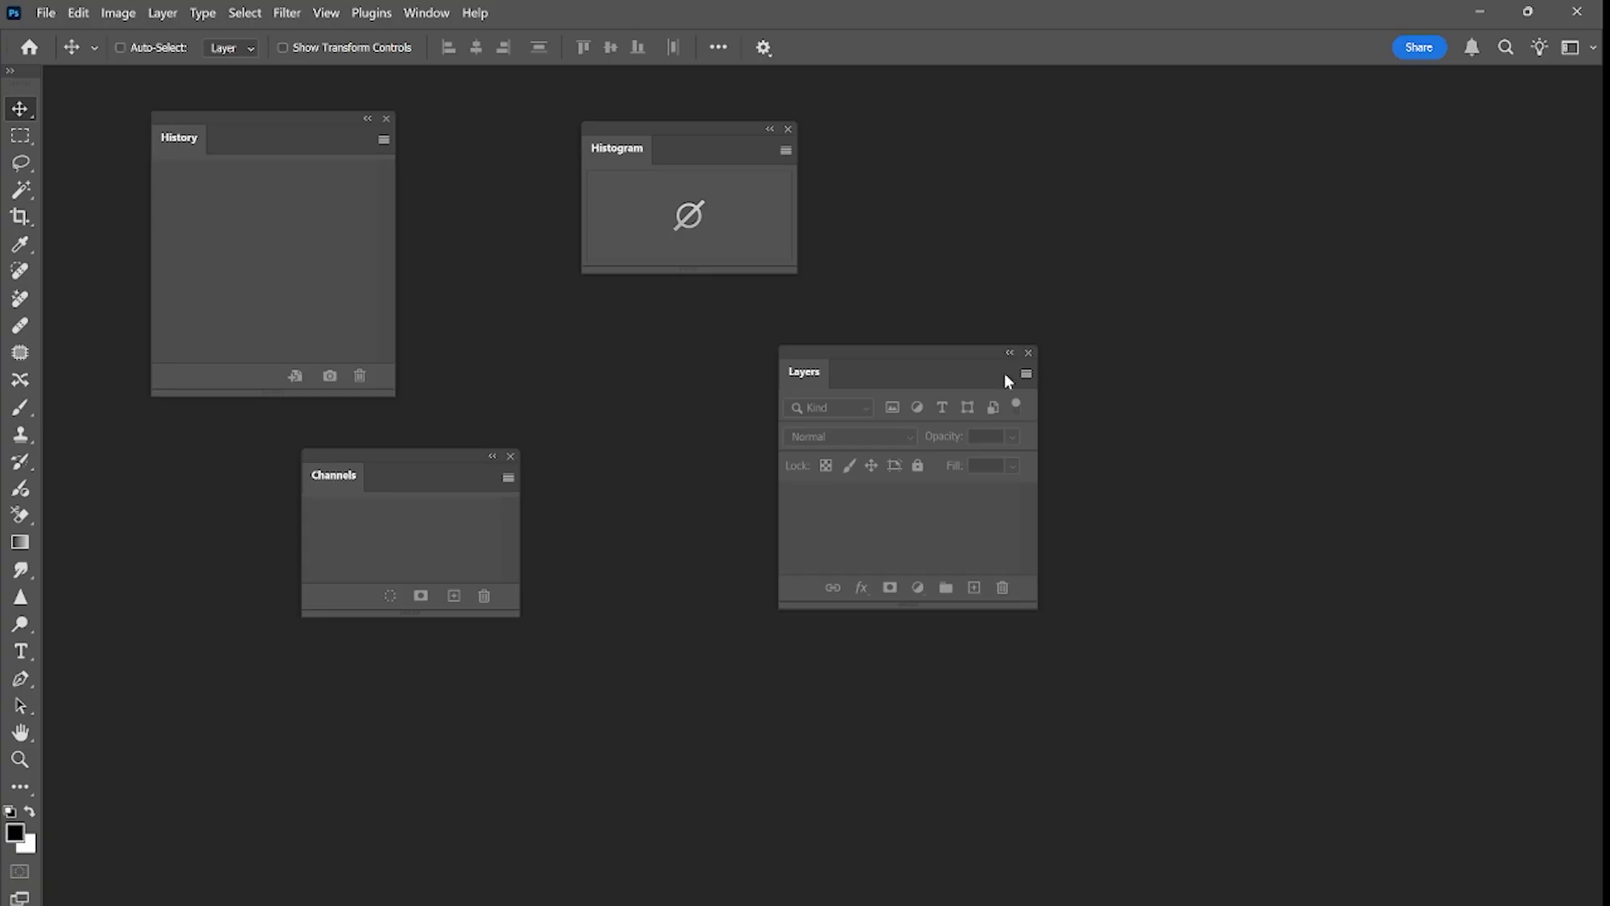
Try moving the floating Layers, Channels and History panels around the empty workspace
{"action": "left_click_drag", "start_coordinate": [910, 377], "coordinate": [1123, 444]}
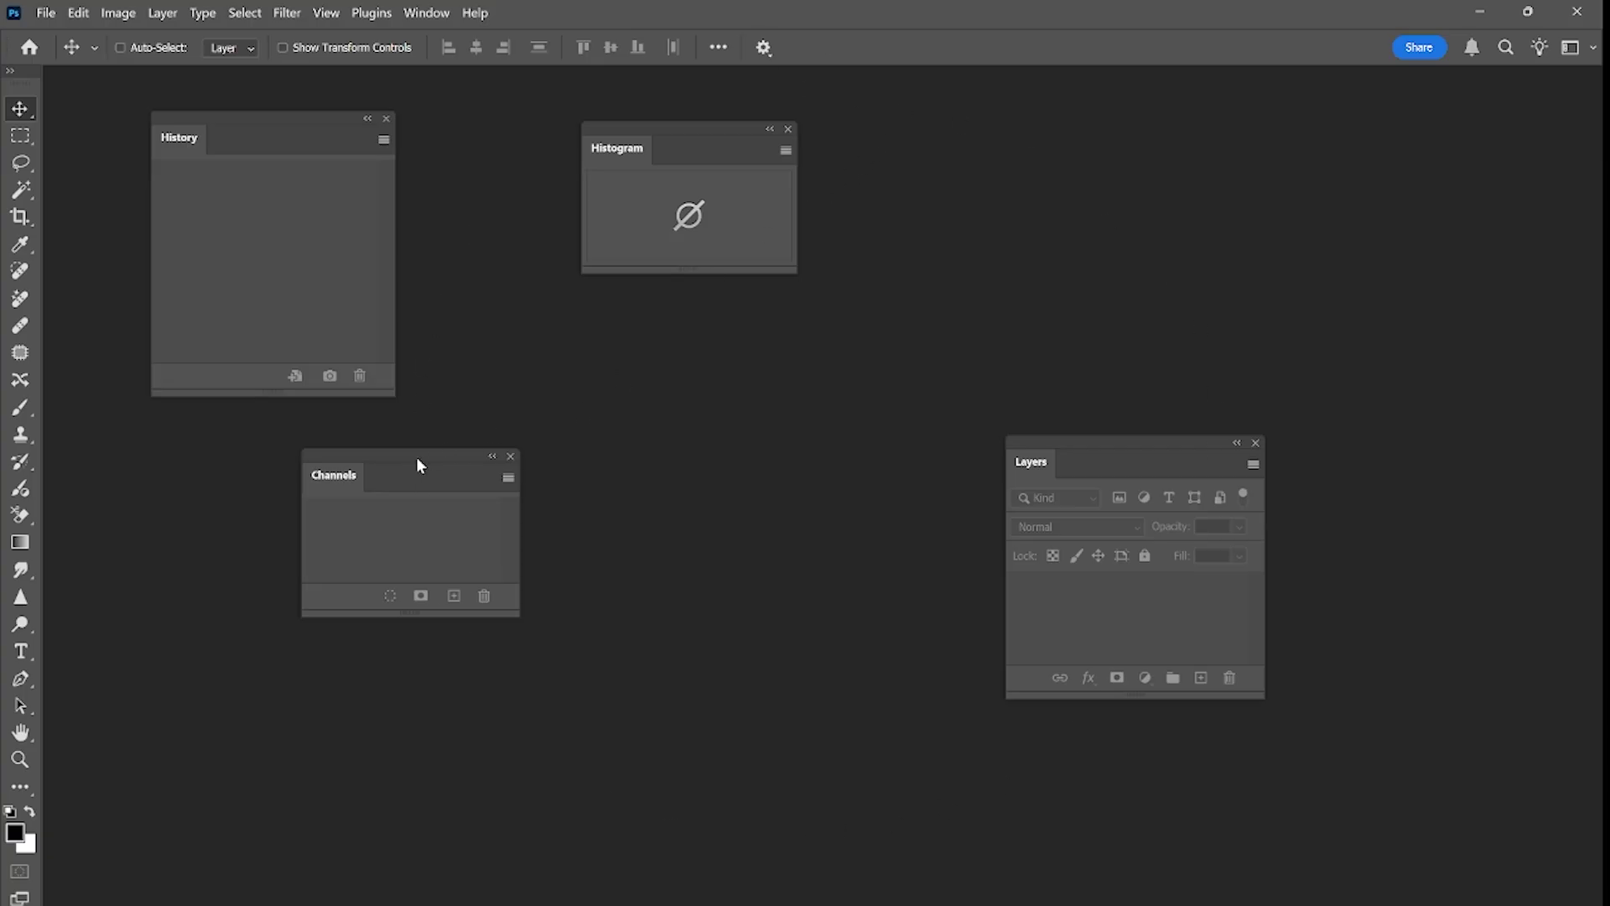
{"action": "left_click_drag", "start_coordinate": [417, 458], "coordinate": [570, 624]}
{"action": "left_click_drag", "start_coordinate": [333, 138], "coordinate": [566, 427]}
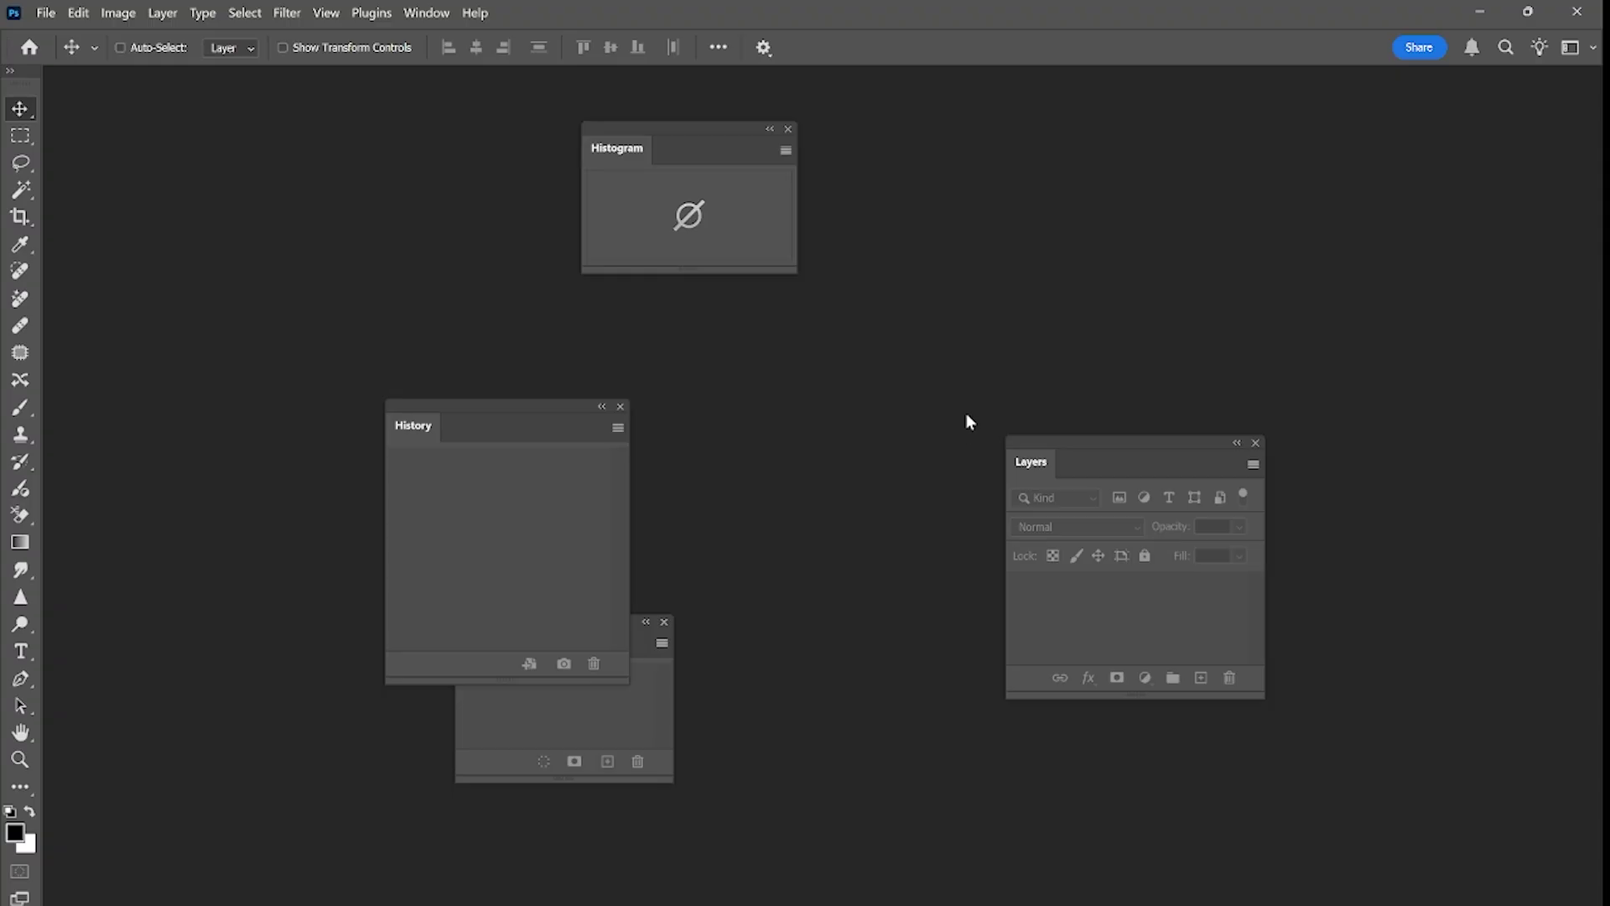
Arrange the floating panels in the workspace corners: History upper-left, Histogram upper-right, Channels lower-left and Layers lower-right
{"action": "left_click_drag", "start_coordinate": [511, 411], "coordinate": [214, 83]}
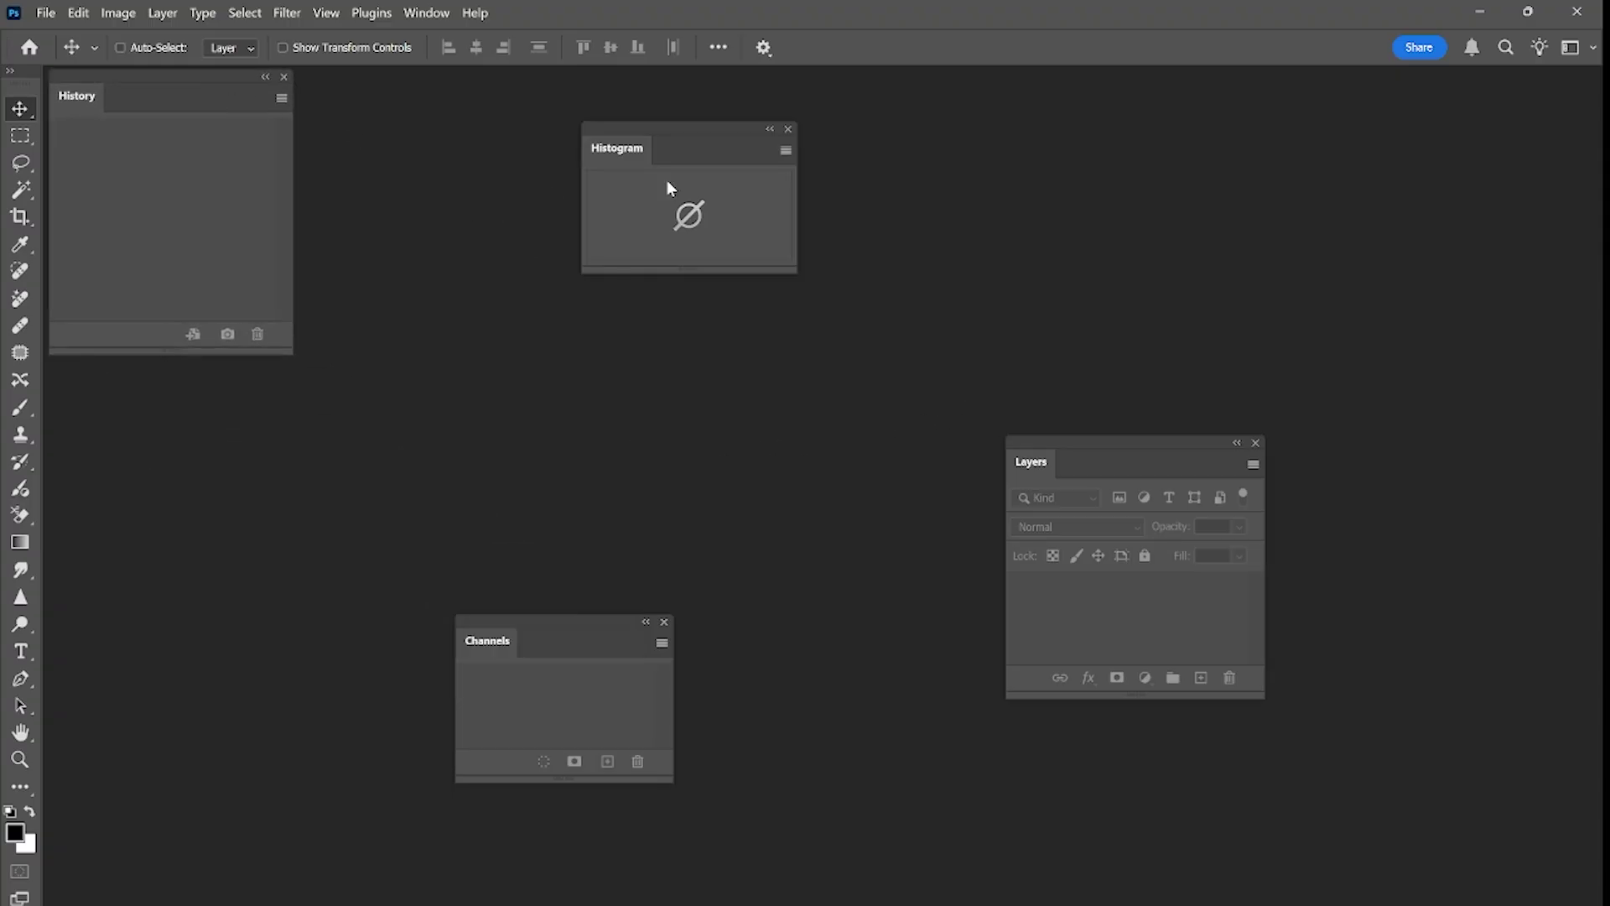
{"action": "left_click_drag", "start_coordinate": [751, 142], "coordinate": [1486, 75]}
{"action": "left_click_drag", "start_coordinate": [538, 629], "coordinate": [136, 788]}
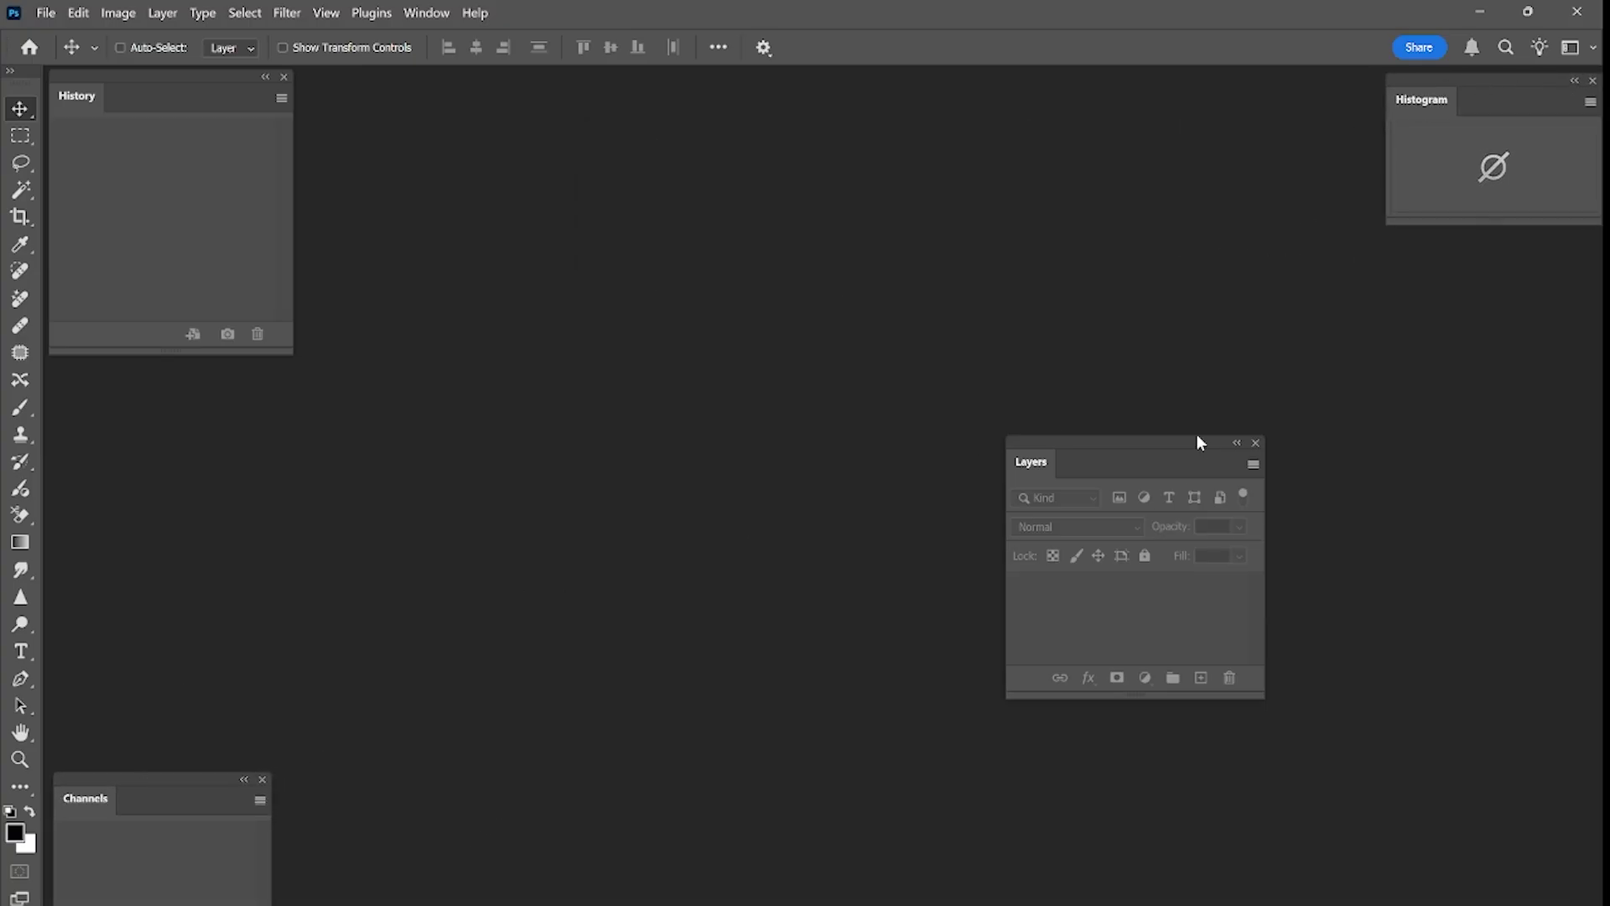
{"action": "left_click_drag", "start_coordinate": [1031, 447], "coordinate": [1351, 676]}
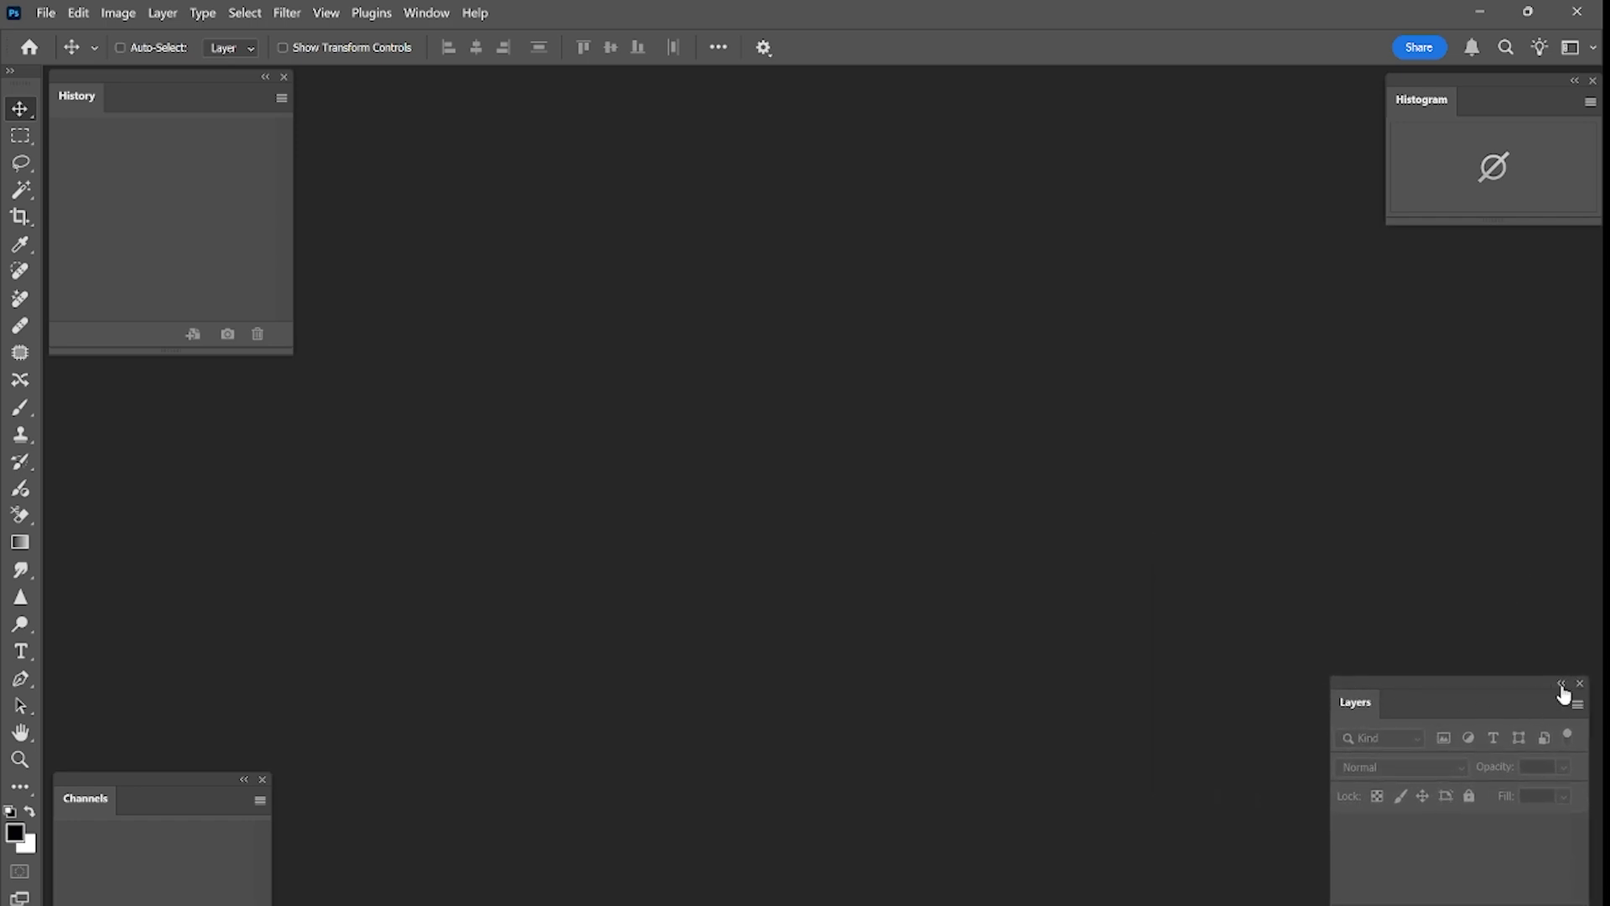
{"action": "left_click", "coordinate": [1561, 684]}
{"action": "left_click", "coordinate": [1347, 704]}
{"action": "left_click_drag", "start_coordinate": [211, 79], "coordinate": [221, 102]}
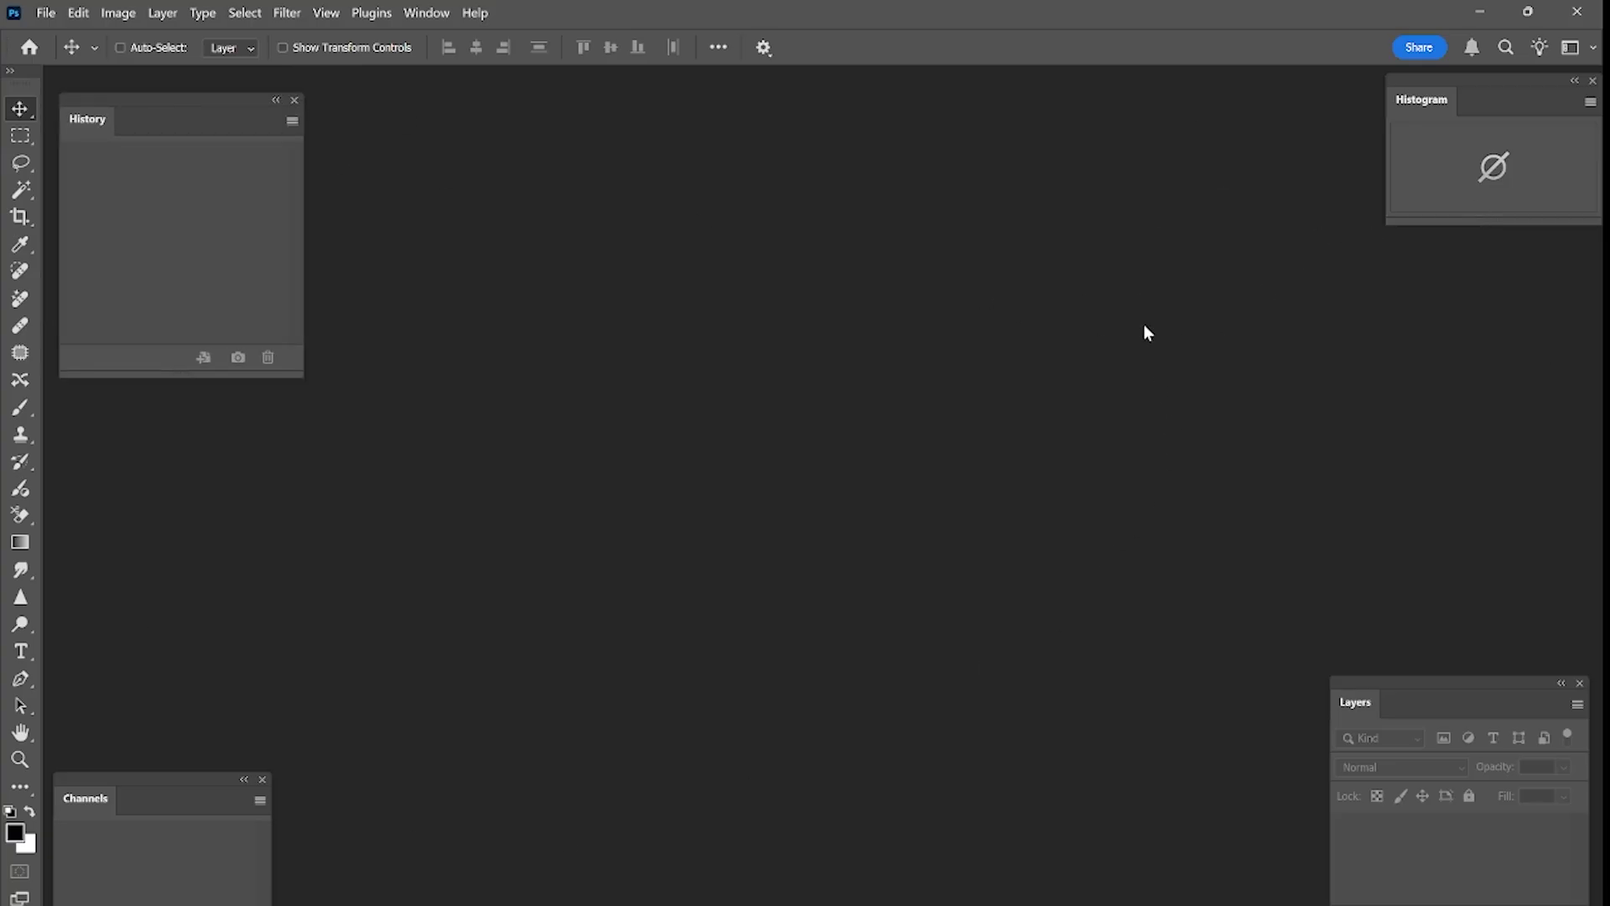